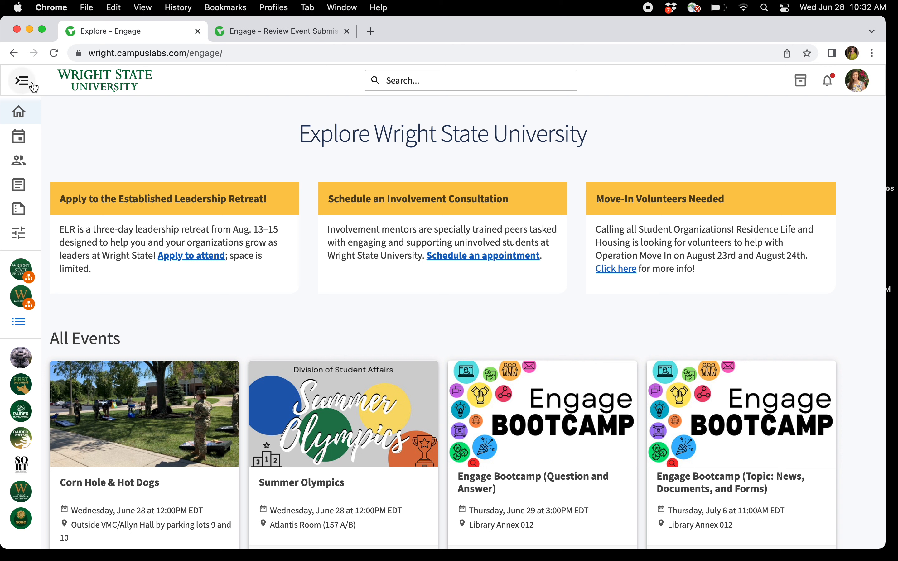
Open the event management page for the SORT: Student Organization Registration & Training organization.
{"action": "left_click", "coordinate": [22, 79]}
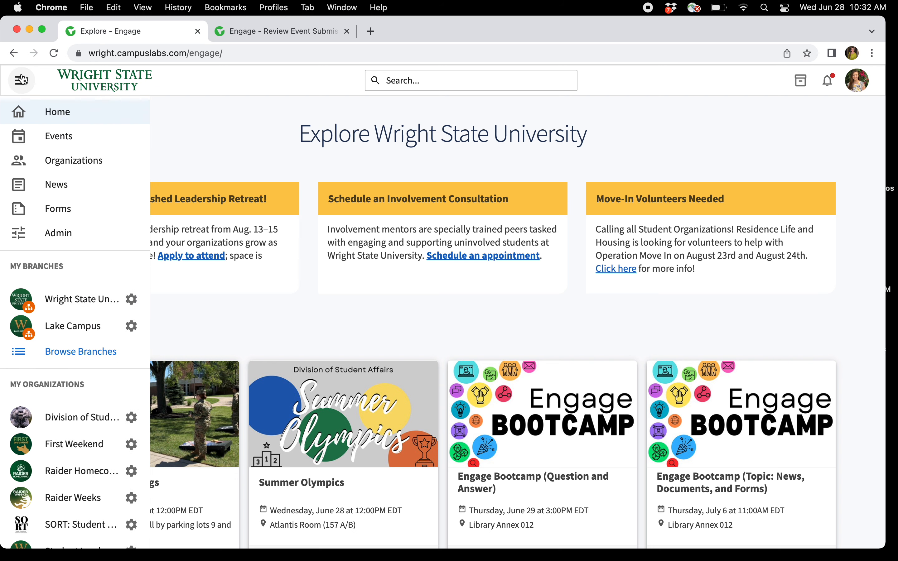
{"action": "scroll", "coordinate": [105, 420], "scroll_direction": "down", "scroll_amount": 5}
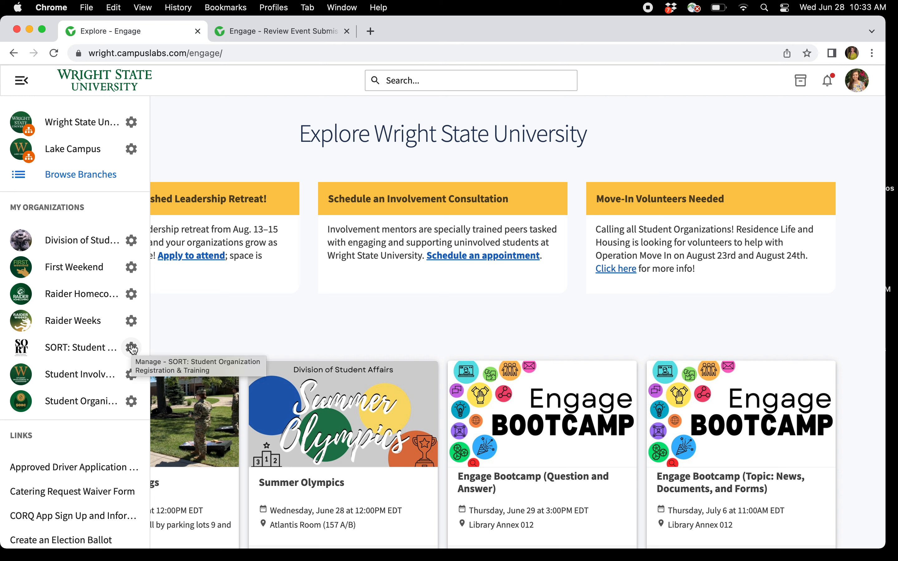
{"action": "left_click", "coordinate": [131, 348]}
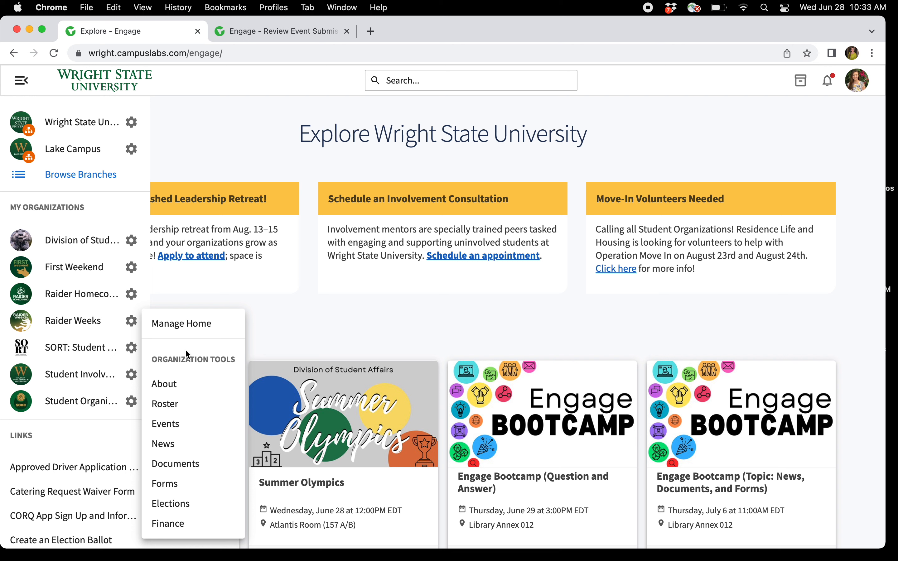
{"action": "left_click", "coordinate": [197, 427]}
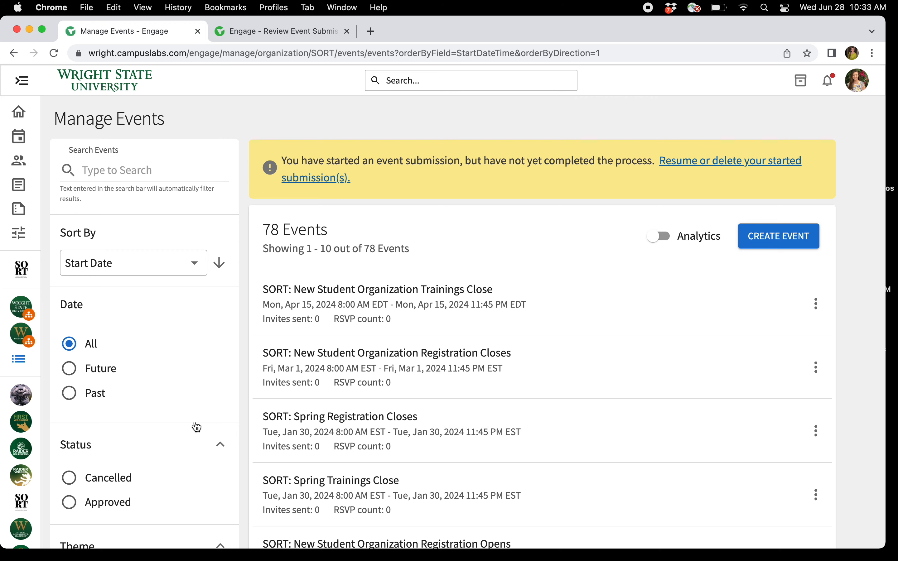
Open the Leading Together Conference event from the second page of the events list.
{"action": "scroll", "coordinate": [467, 372], "scroll_direction": "down", "scroll_amount": 10}
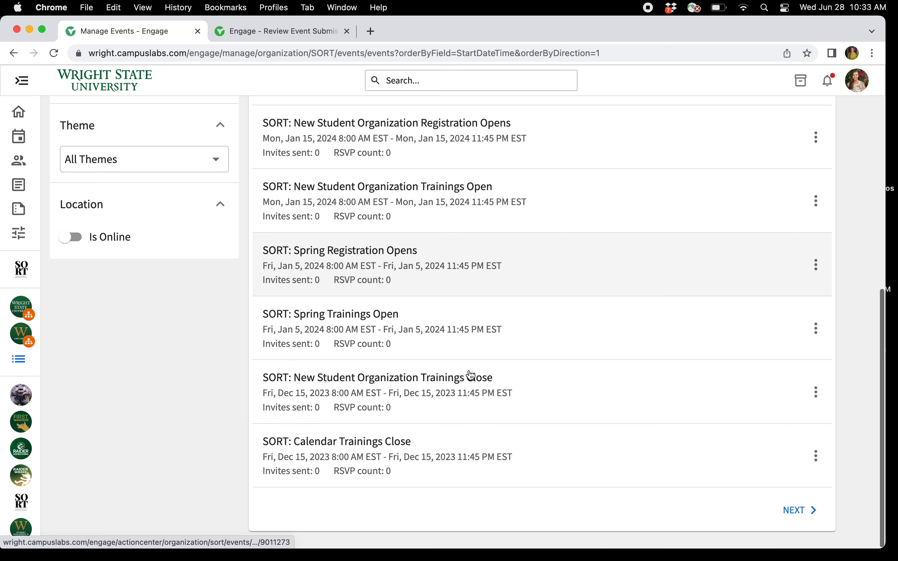
{"action": "left_click", "coordinate": [809, 516]}
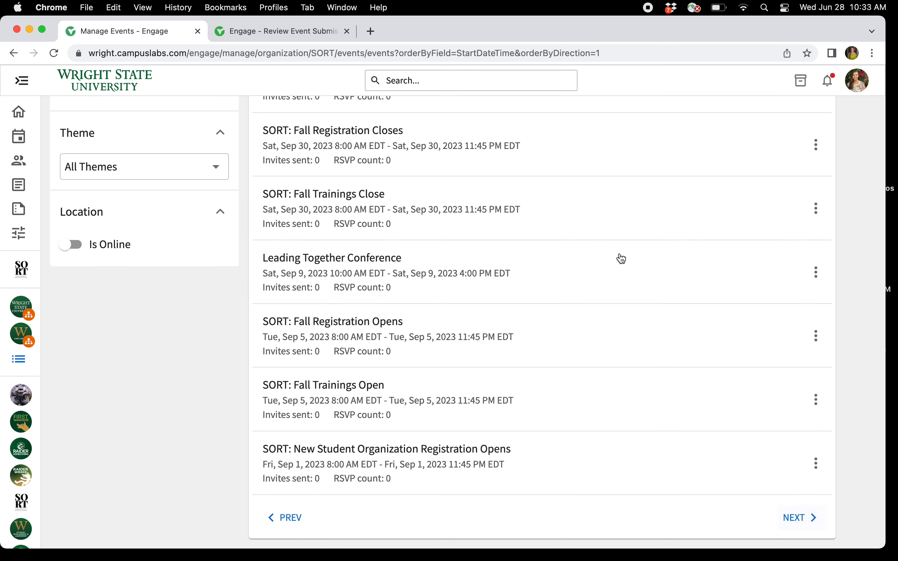
{"action": "scroll", "coordinate": [621, 259], "scroll_direction": "up", "scroll_amount": 2}
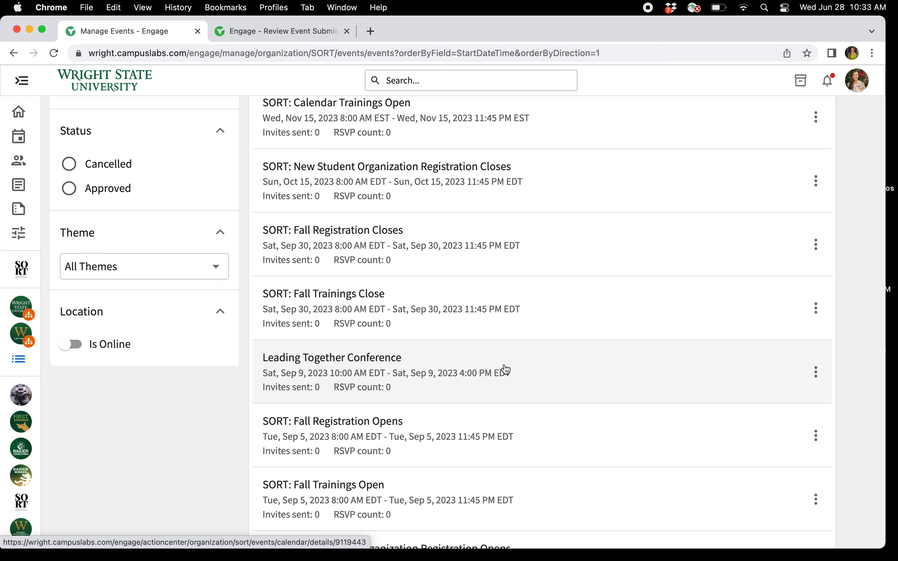
{"action": "left_click", "coordinate": [543, 372]}
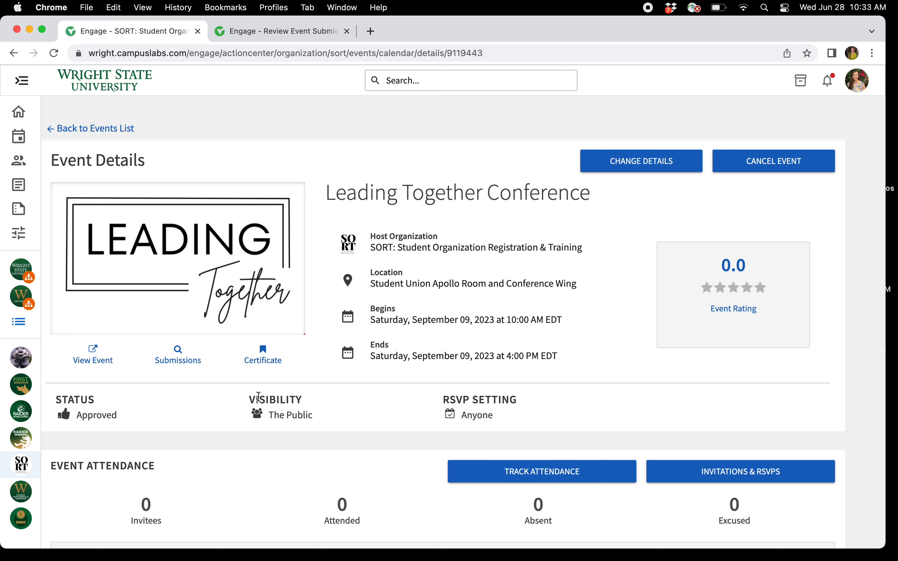
Start changing the details of the Leading Together Conference event.
{"action": "scroll", "coordinate": [259, 396], "scroll_direction": "down", "scroll_amount": 6}
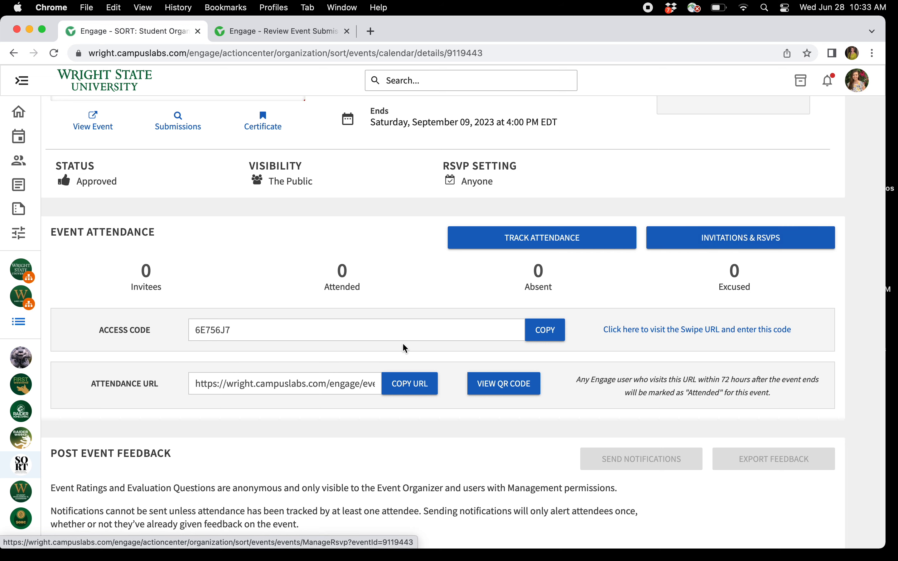
{"action": "scroll", "coordinate": [405, 347], "scroll_direction": "up", "scroll_amount": 5}
{"action": "scroll", "coordinate": [404, 348], "scroll_direction": "up", "scroll_amount": 3}
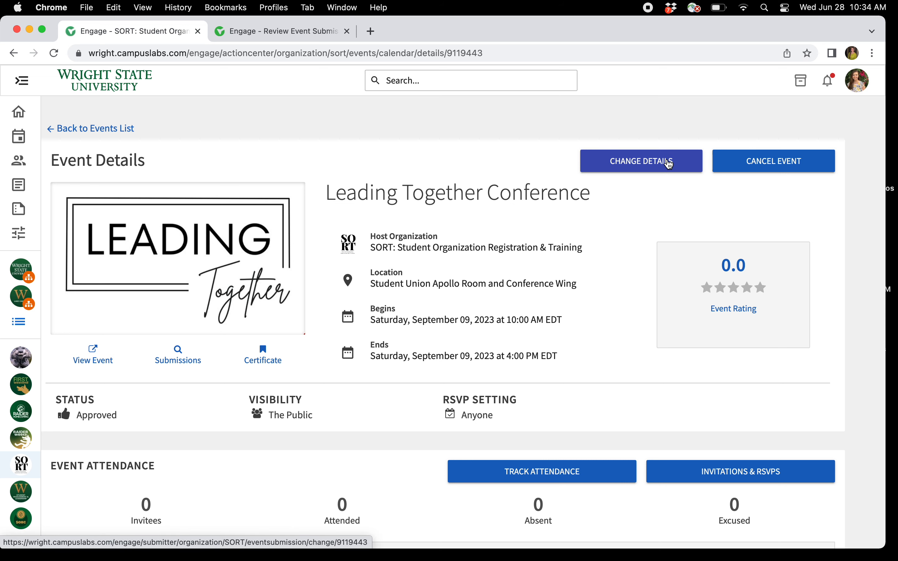
{"action": "left_click", "coordinate": [669, 164]}
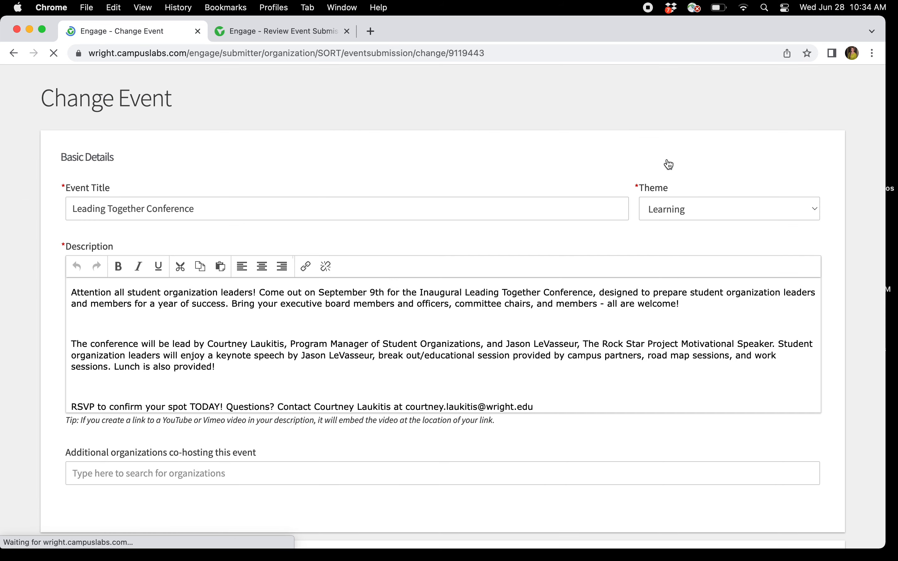
Review the basic details, time and place, and visibility settings, and continue to the RSVP settings.
{"action": "scroll", "coordinate": [515, 216], "scroll_direction": "down", "scroll_amount": 5}
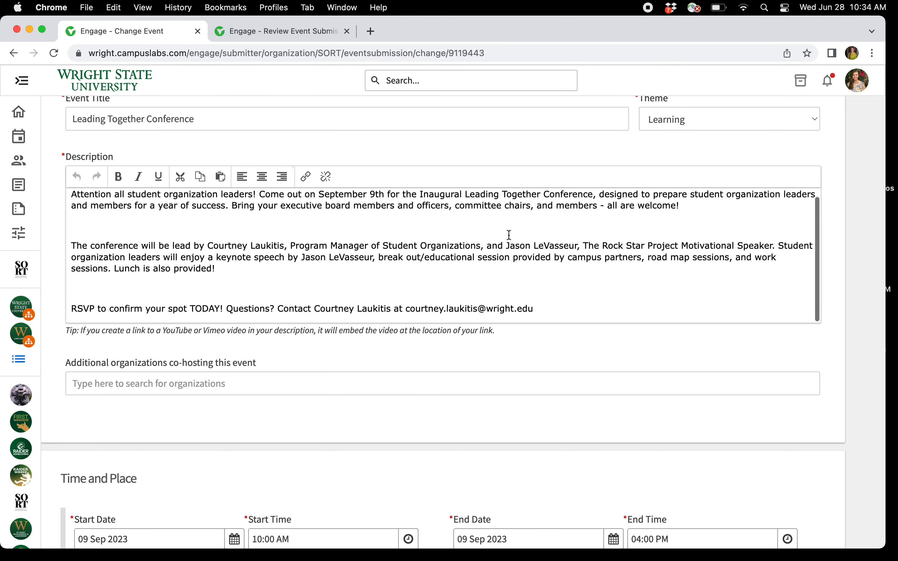
{"action": "scroll", "coordinate": [508, 235], "scroll_direction": "up", "scroll_amount": 4}
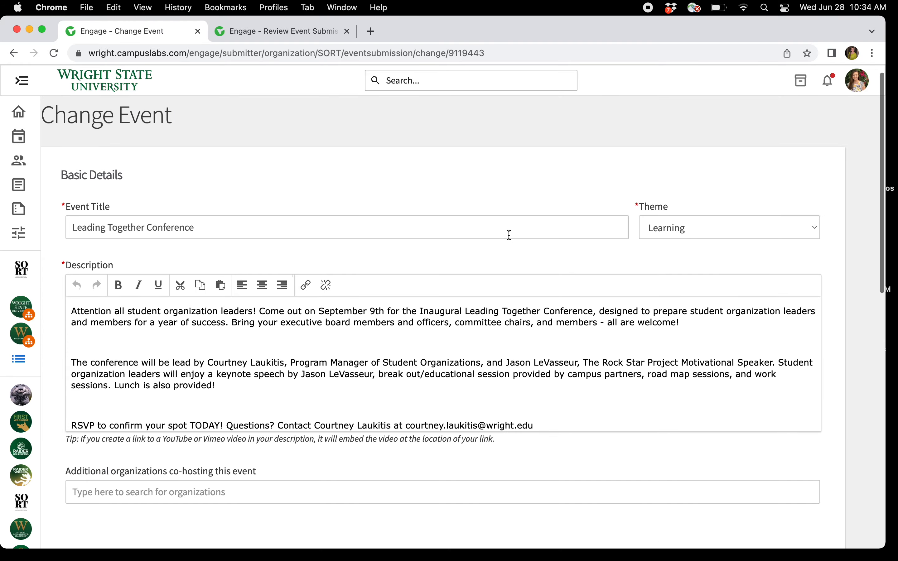
{"action": "scroll", "coordinate": [509, 235], "scroll_direction": "down", "scroll_amount": 5}
{"action": "scroll", "coordinate": [509, 235], "scroll_direction": "down", "scroll_amount": 15}
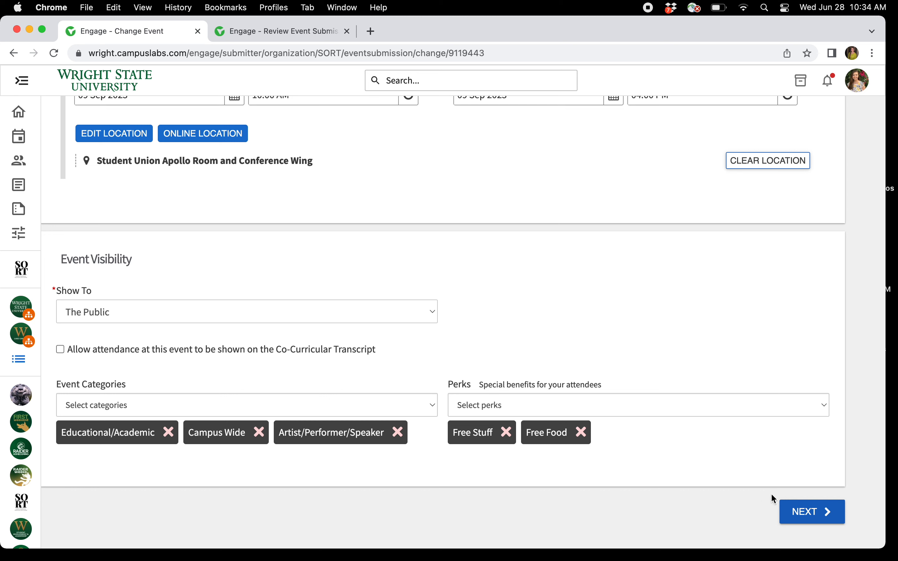
{"action": "left_click", "coordinate": [794, 515]}
Advance through the RSVP settings and post-event settings pages without changes.
{"action": "scroll", "coordinate": [797, 440], "scroll_direction": "down", "scroll_amount": 6}
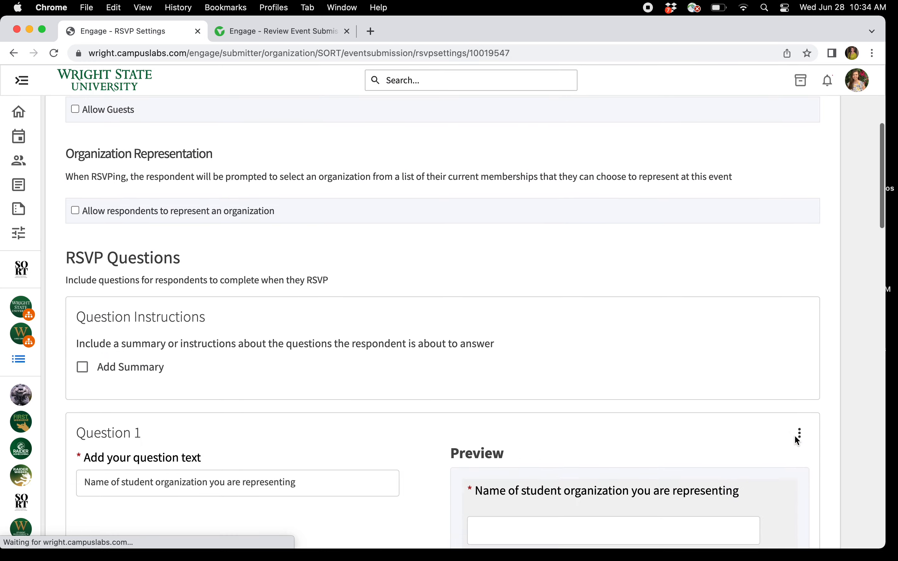
{"action": "scroll", "coordinate": [799, 485], "scroll_direction": "down", "scroll_amount": 15}
{"action": "scroll", "coordinate": [800, 485], "scroll_direction": "down", "scroll_amount": 3}
{"action": "scroll", "coordinate": [861, 495], "scroll_direction": "down", "scroll_amount": 3}
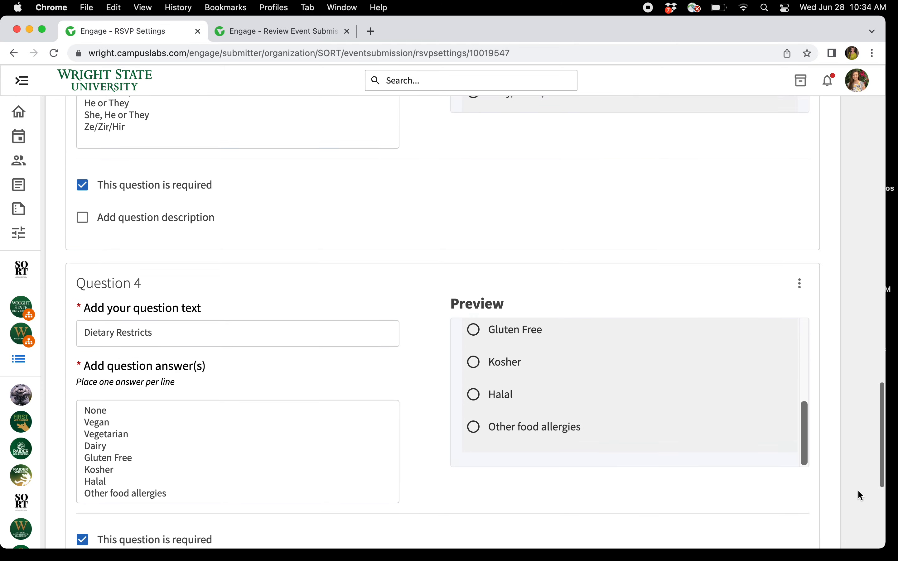
{"action": "scroll", "coordinate": [857, 489], "scroll_direction": "down", "scroll_amount": 5}
{"action": "left_click", "coordinate": [810, 506]}
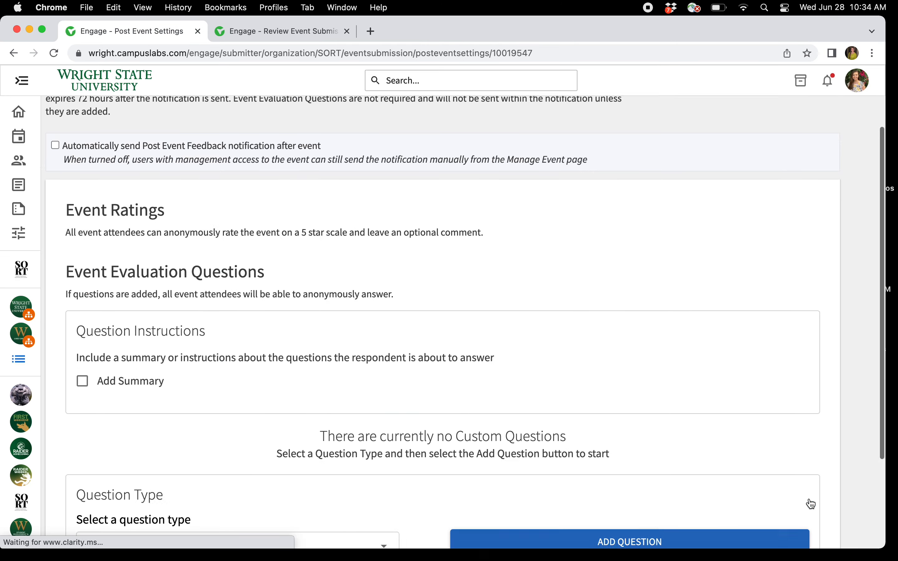
{"action": "scroll", "coordinate": [811, 503], "scroll_direction": "down", "scroll_amount": 4}
{"action": "left_click", "coordinate": [811, 504]}
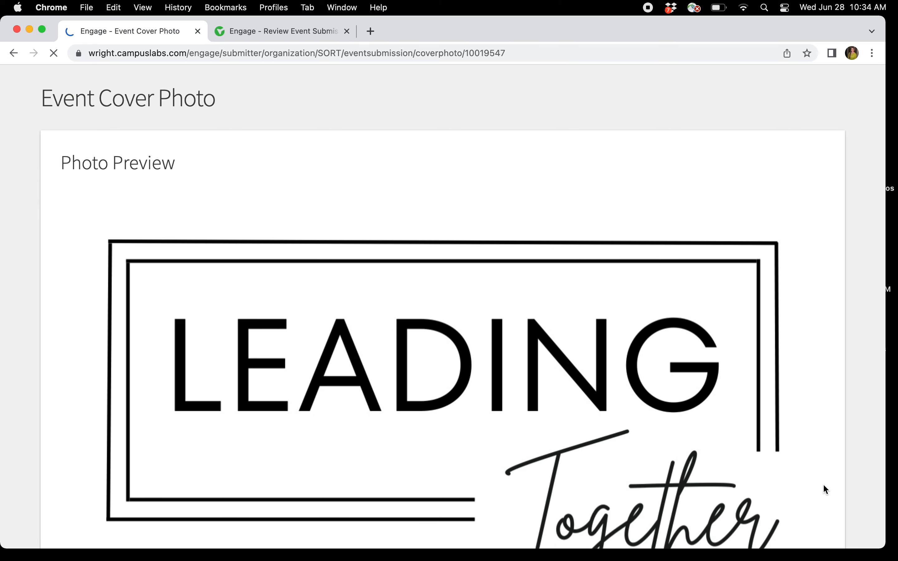
Advance past the cover photo and choose to continue to the custom fields.
{"action": "scroll", "coordinate": [824, 490], "scroll_direction": "down", "scroll_amount": 6}
{"action": "left_click", "coordinate": [824, 509]}
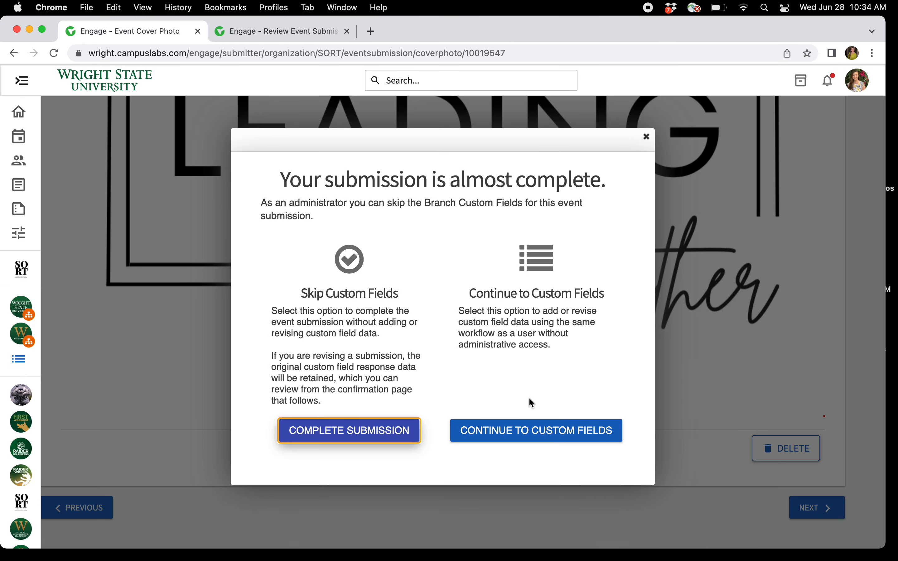
{"action": "left_click", "coordinate": [533, 430]}
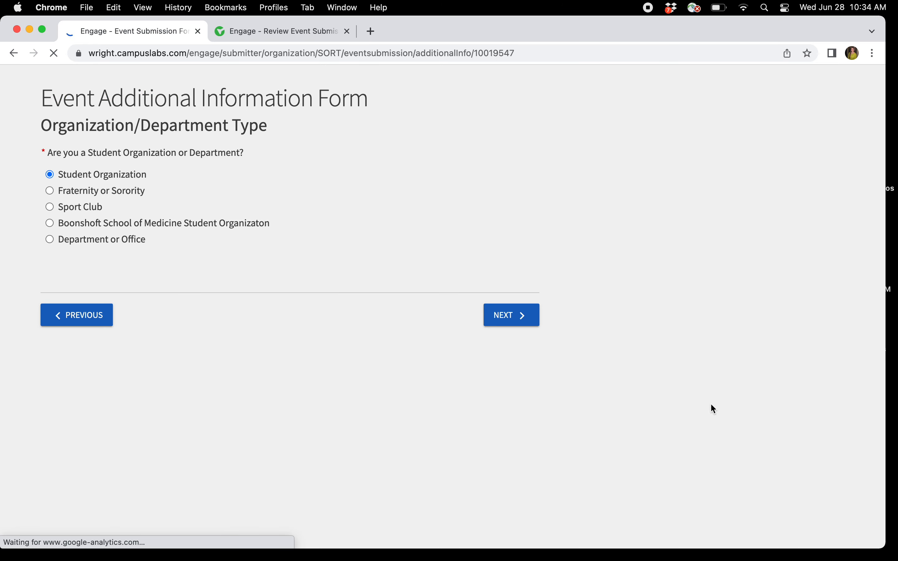
Advance through the additional information form pages to the Student Union or Outdoor Logistics page.
{"action": "left_click", "coordinate": [524, 348]}
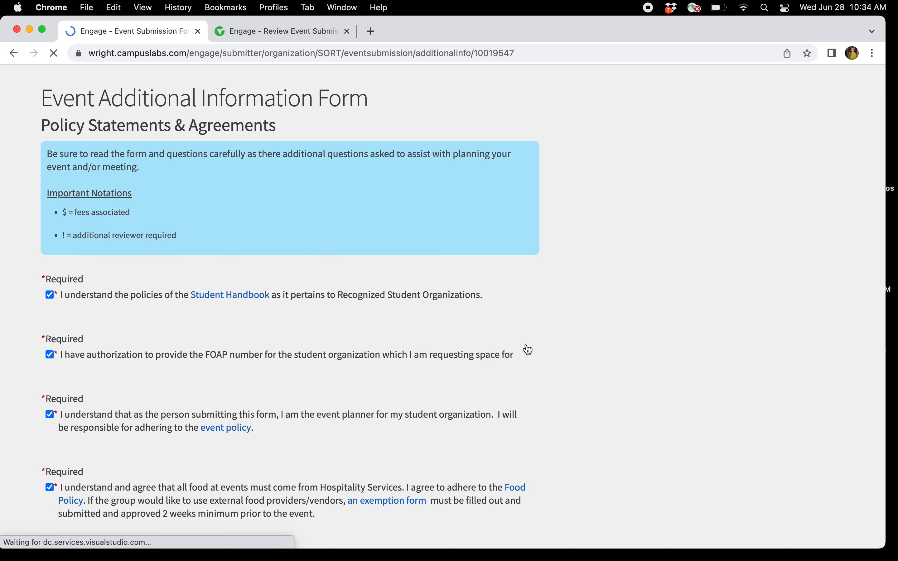
{"action": "scroll", "coordinate": [525, 349], "scroll_direction": "down", "scroll_amount": 3}
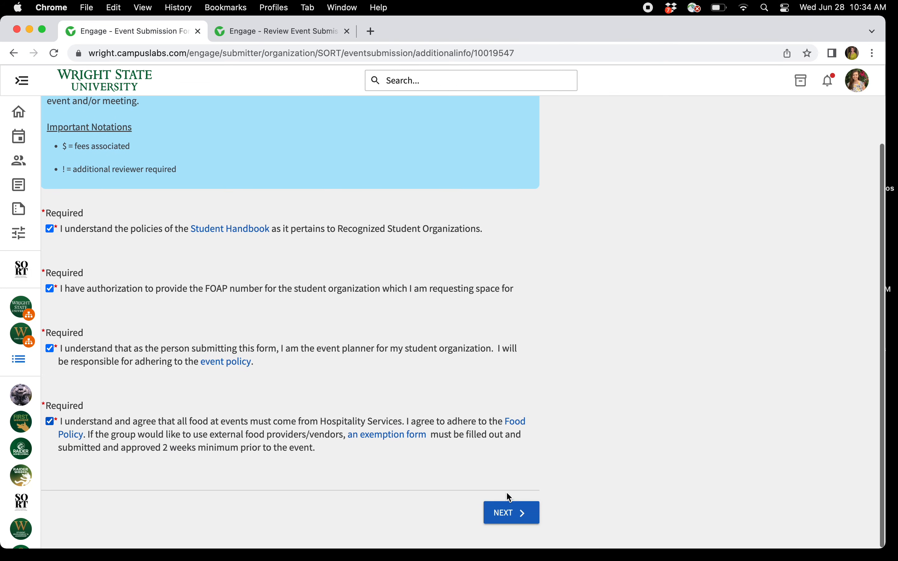
{"action": "left_click", "coordinate": [504, 520]}
{"action": "scroll", "coordinate": [579, 381], "scroll_direction": "down", "scroll_amount": 5}
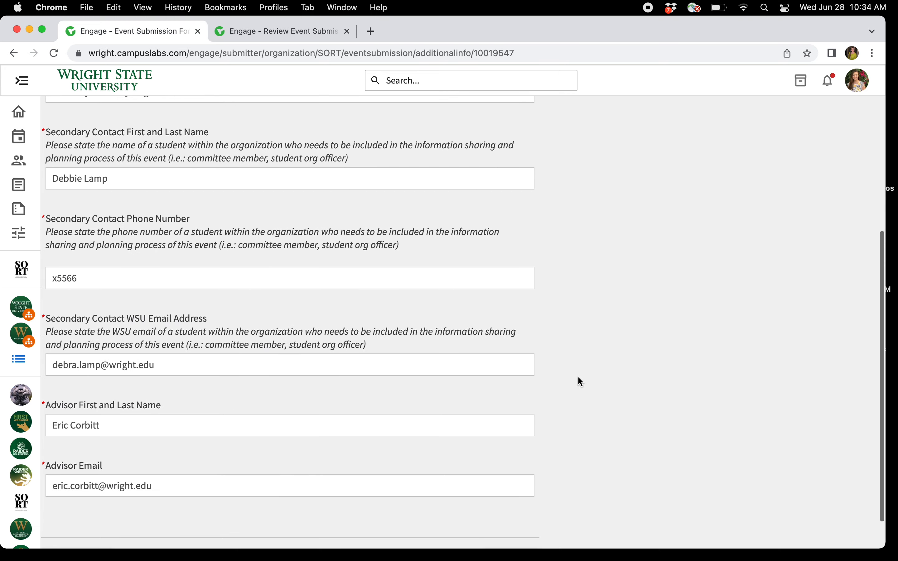
{"action": "scroll", "coordinate": [580, 380], "scroll_direction": "down", "scroll_amount": 3}
{"action": "left_click", "coordinate": [503, 518]}
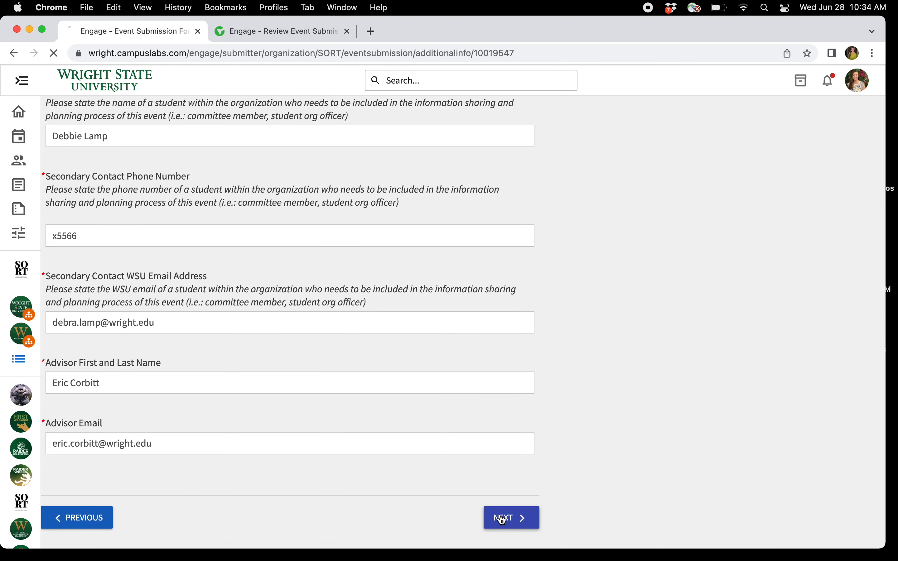
{"action": "scroll", "coordinate": [500, 440], "scroll_direction": "down", "scroll_amount": 5}
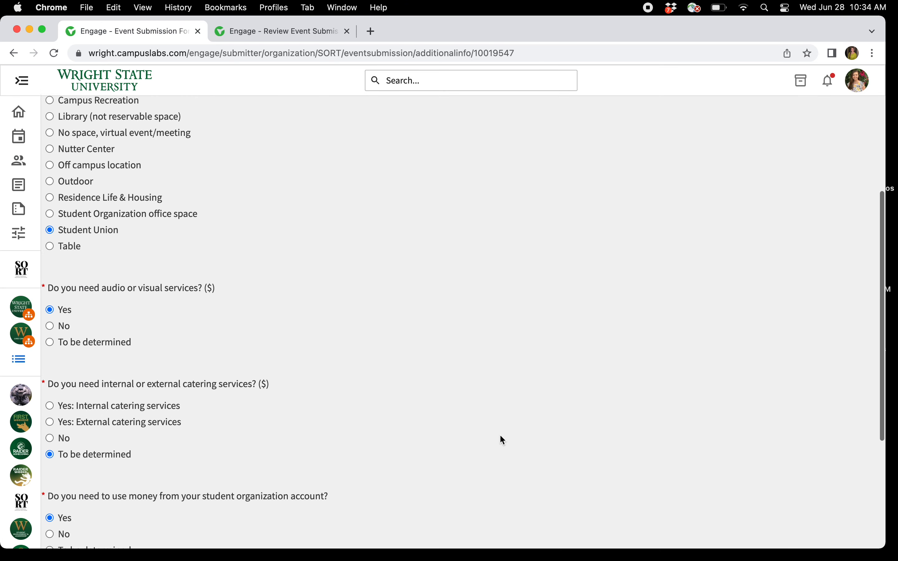
{"action": "scroll", "coordinate": [501, 436], "scroll_direction": "down", "scroll_amount": 5}
{"action": "left_click", "coordinate": [499, 519]}
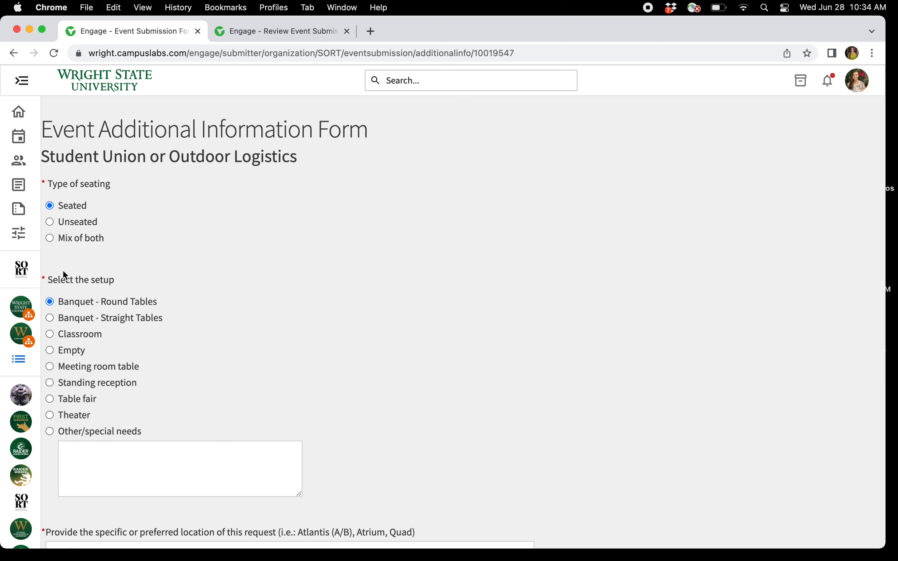
Enter the details note: Apollo room (banquet seating), Atlantis and Endeavour (theater seating with straight tables), and Discovery room (as is).
{"action": "scroll", "coordinate": [72, 368], "scroll_direction": "down", "scroll_amount": 8}
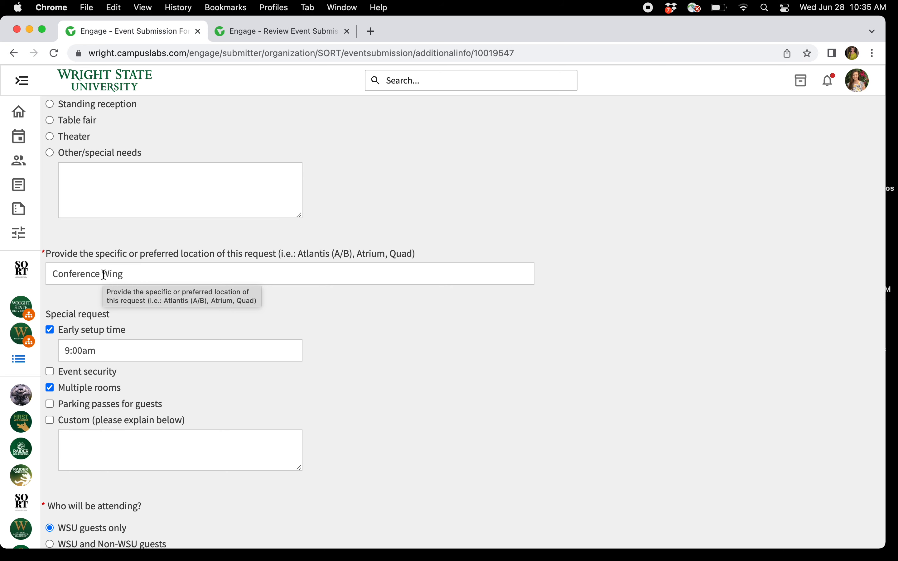
{"action": "scroll", "coordinate": [104, 275], "scroll_direction": "down", "scroll_amount": 10}
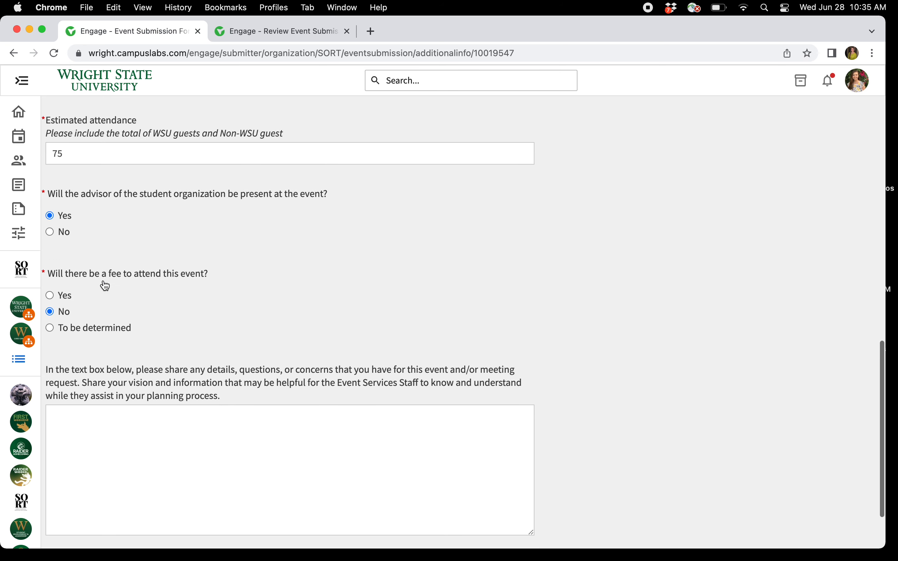
{"action": "left_click", "coordinate": [105, 370]}
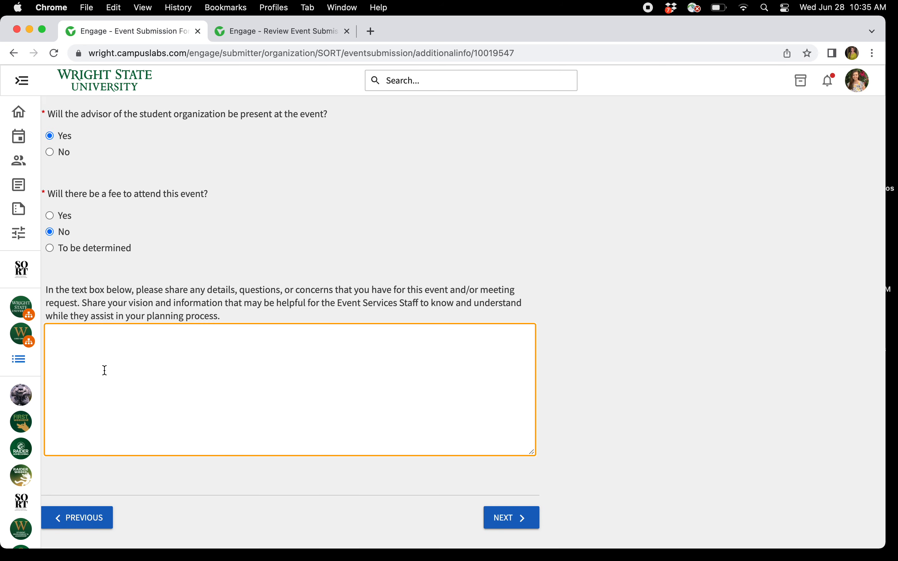
{"action": "type", "text": "Apollo room (banquet se"}
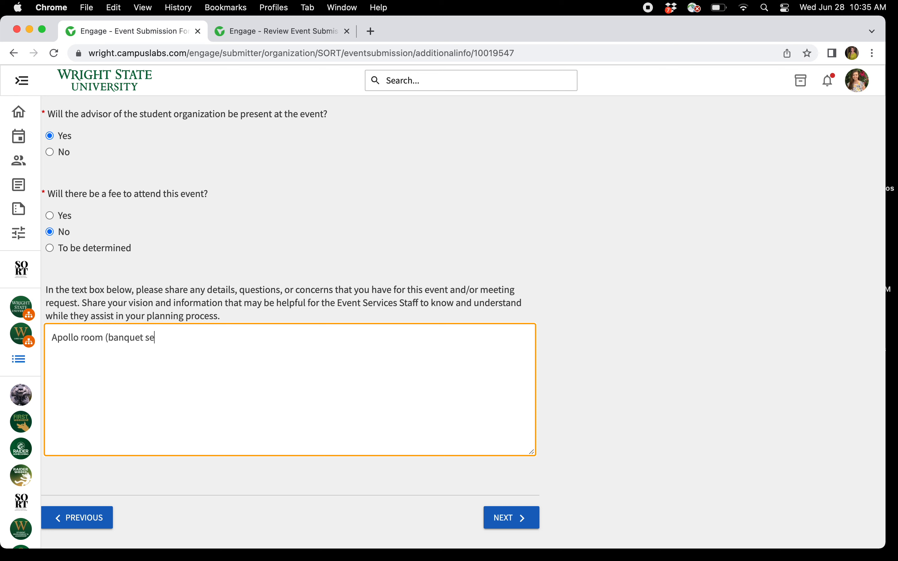
{"action": "type", "text": "ating), Atlantis and End"}
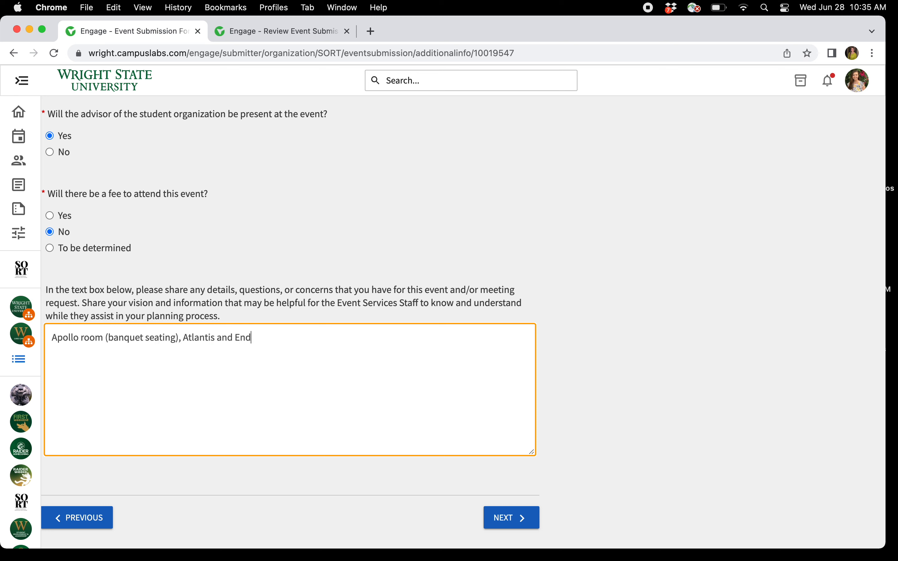
{"action": "type", "text": "eavour (theater seating with trai"}
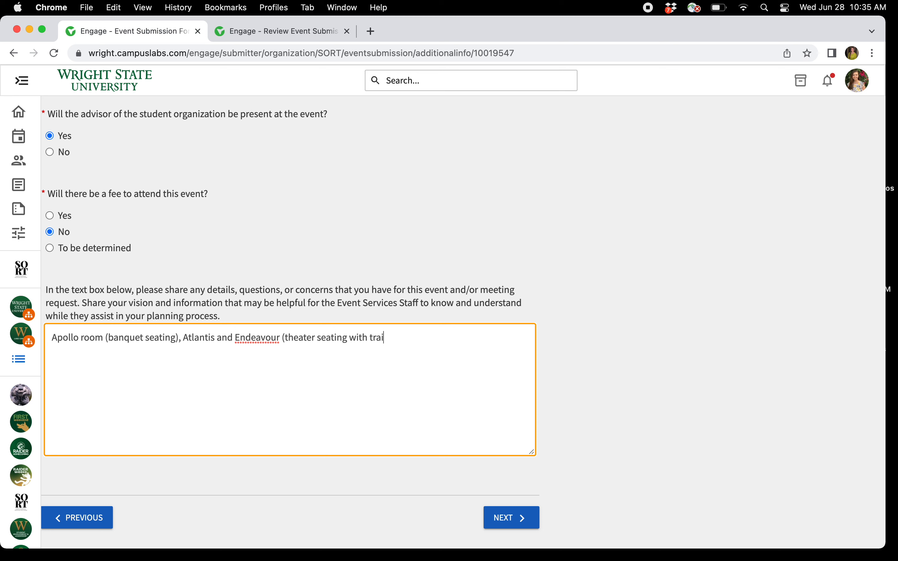
{"action": "key", "text": "BackSpace"}
{"action": "key", "text": "BackSpace"}
{"action": "key", "text": "BackSpace"}
{"action": "key", "text": "BackSpace"}
{"action": "type", "text": "straight tables), and Disc"}
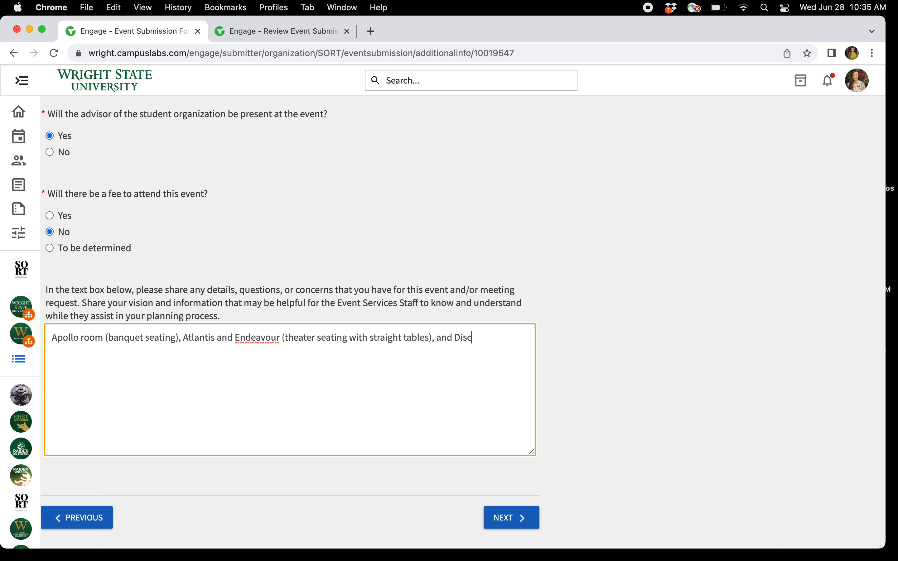
{"action": "type", "text": "overy room (as is)"}
Review the logistics page answers and continue to the next page of the additional information form.
{"action": "scroll", "coordinate": [462, 328], "scroll_direction": "up", "scroll_amount": 5}
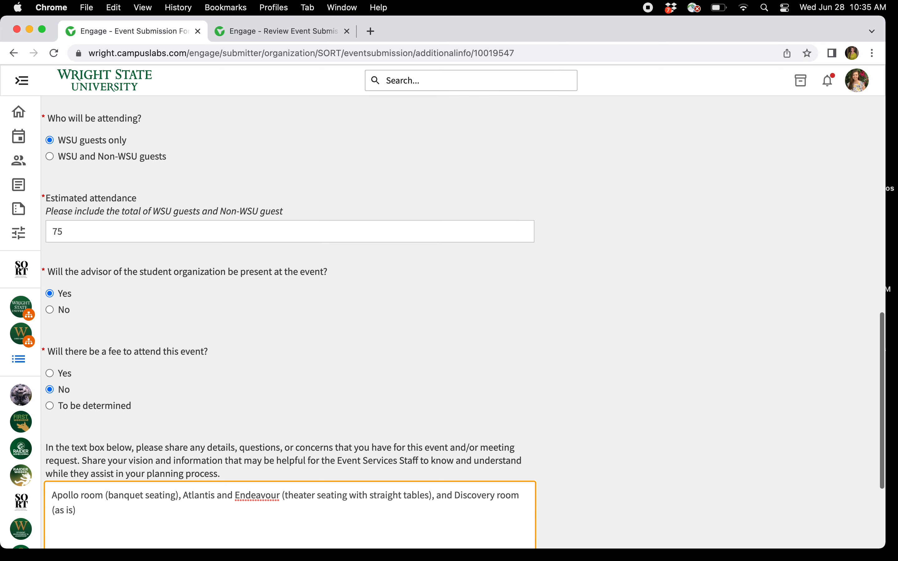
{"action": "scroll", "coordinate": [463, 323], "scroll_direction": "up", "scroll_amount": 15}
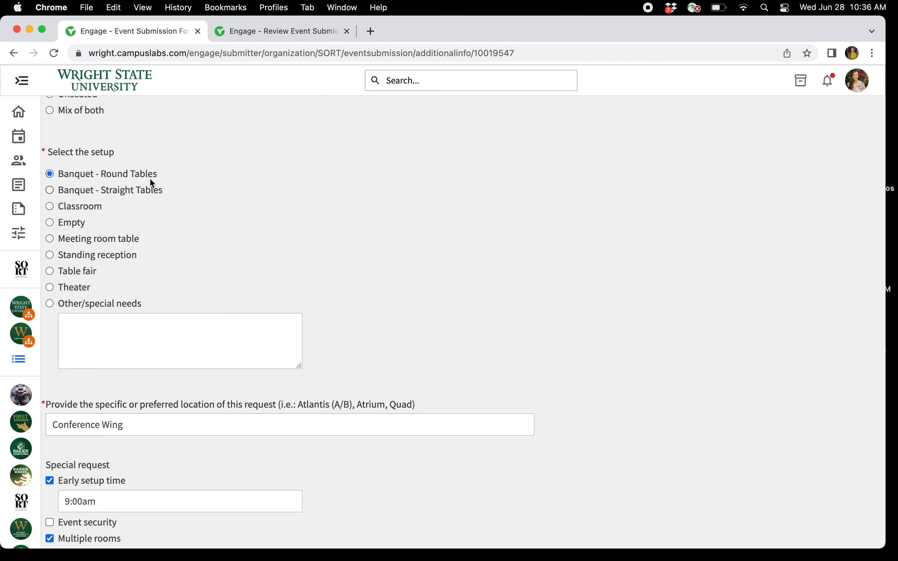
{"action": "scroll", "coordinate": [142, 185], "scroll_direction": "down", "scroll_amount": 15}
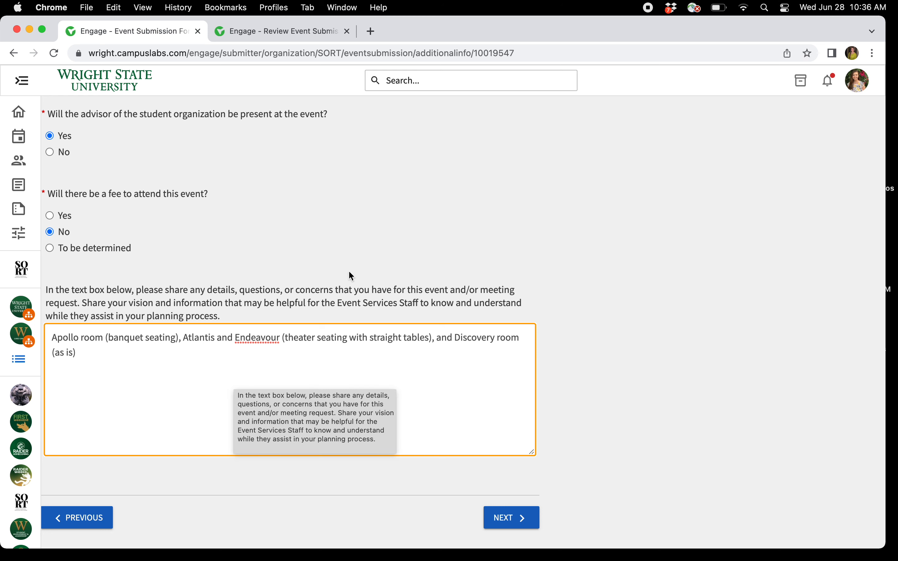
{"action": "left_click", "coordinate": [356, 254]}
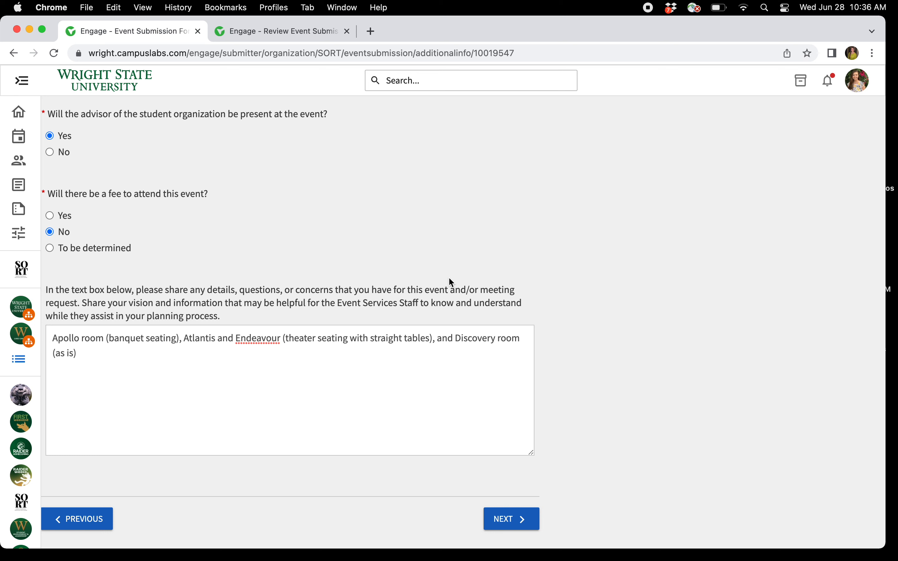
{"action": "left_click", "coordinate": [526, 520]}
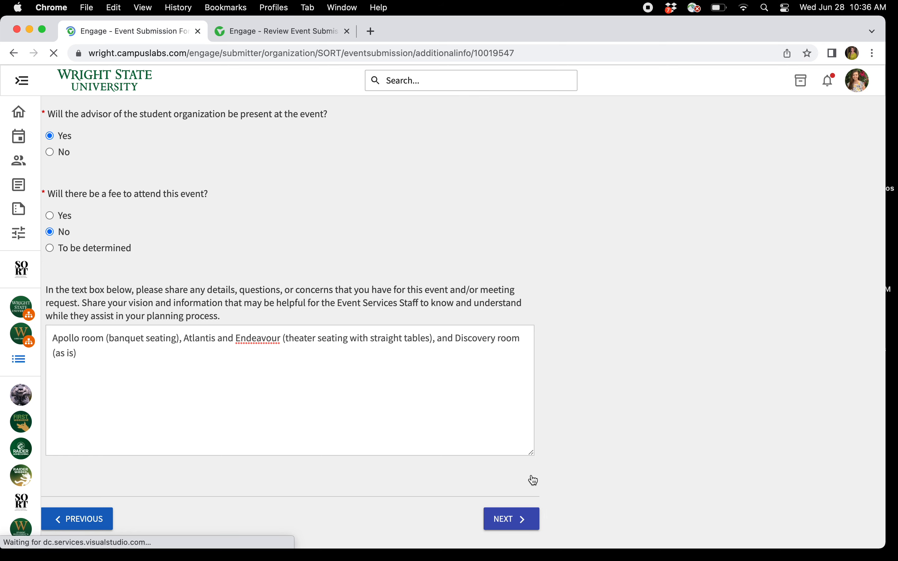
Advance through the Finances and Audio/Visual Services pages without changes to reach the review page.
{"action": "scroll", "coordinate": [530, 474], "scroll_direction": "down", "scroll_amount": 5}
{"action": "scroll", "coordinate": [531, 476], "scroll_direction": "down", "scroll_amount": 10}
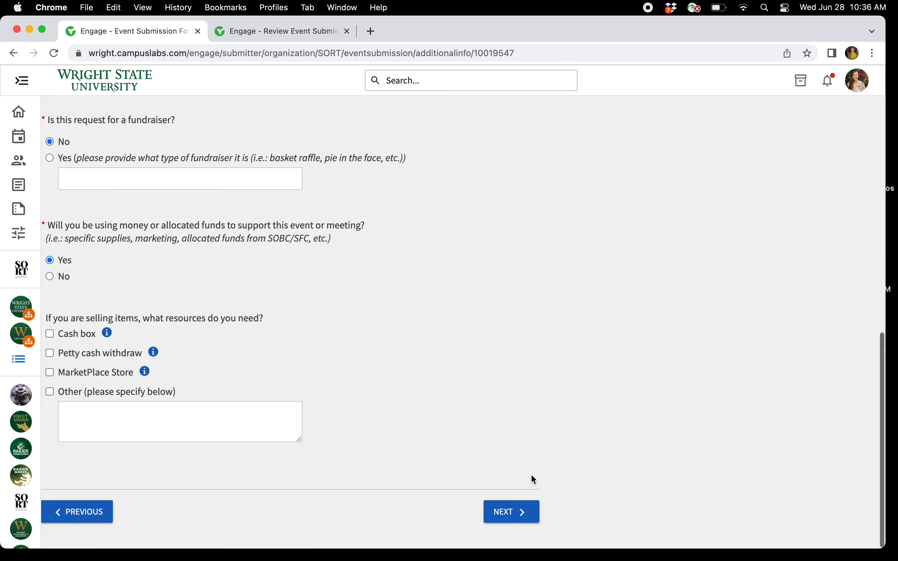
{"action": "left_click", "coordinate": [517, 511]}
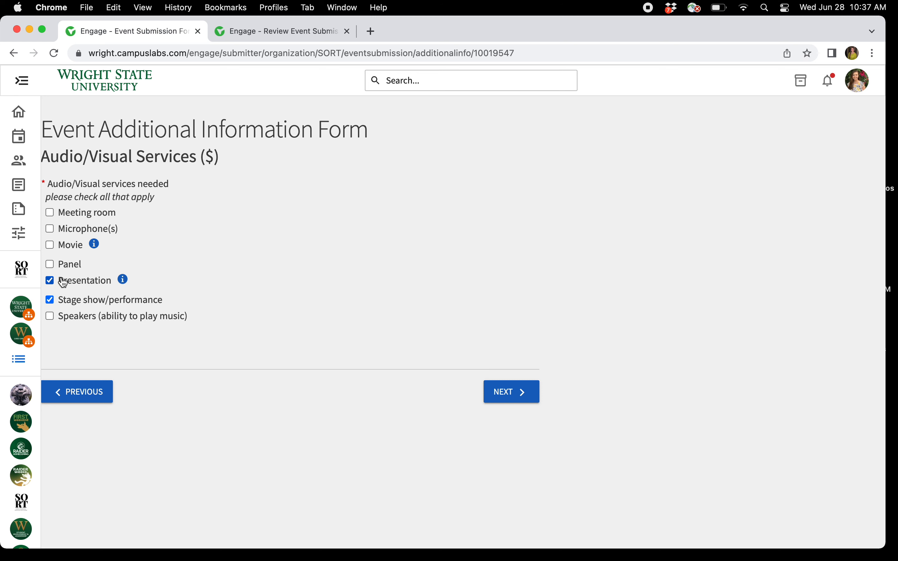
{"action": "left_click", "coordinate": [505, 397]}
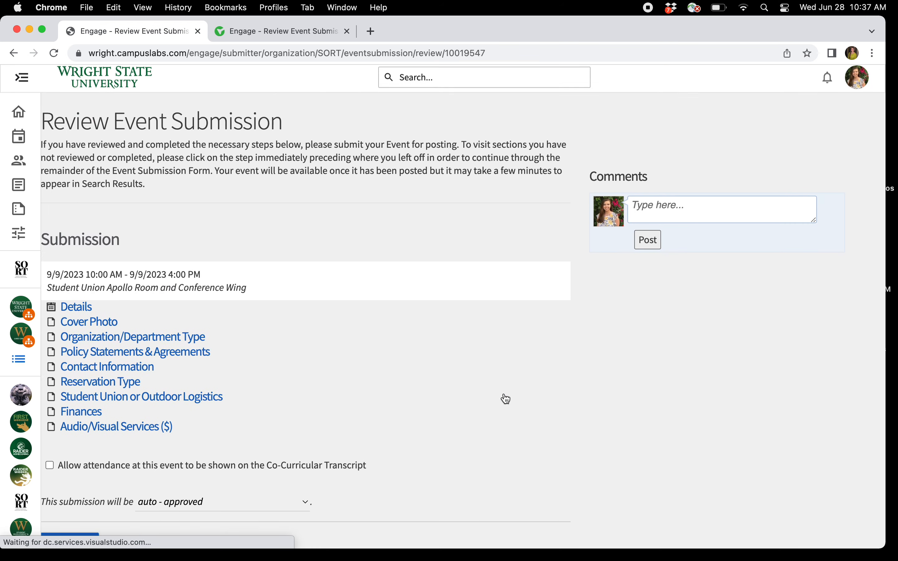
Set the submission to be sent through the review process instead of auto-approved.
{"action": "scroll", "coordinate": [503, 397], "scroll_direction": "down", "scroll_amount": 3}
{"action": "left_click", "coordinate": [220, 434]}
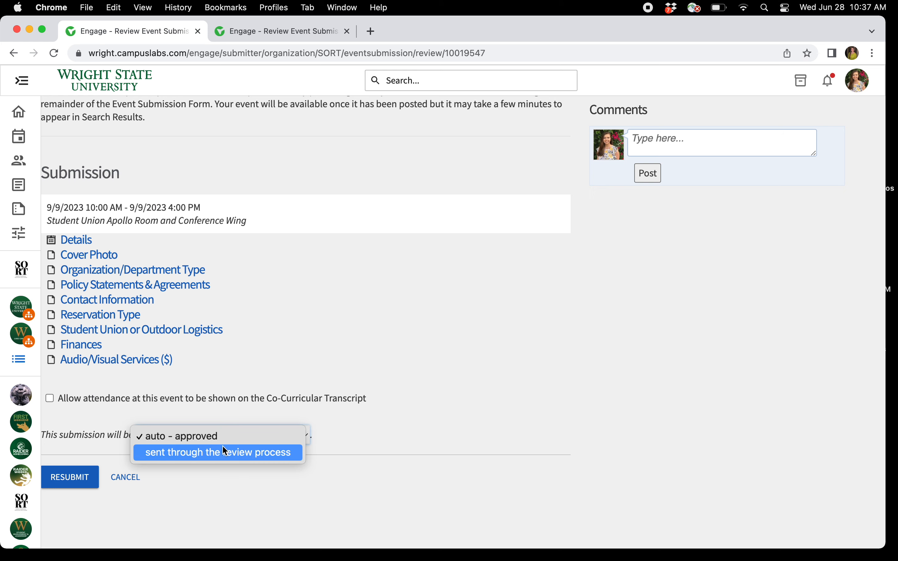
{"action": "left_click", "coordinate": [222, 449]}
{"action": "scroll", "coordinate": [242, 389], "scroll_direction": "up", "scroll_amount": 2}
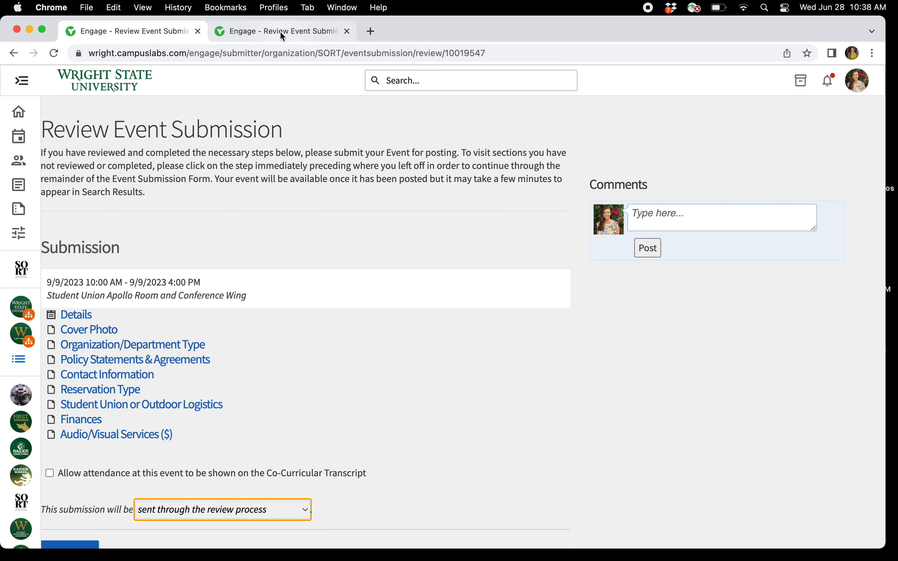
{"action": "scroll", "coordinate": [192, 305], "scroll_direction": "down", "scroll_amount": 2}
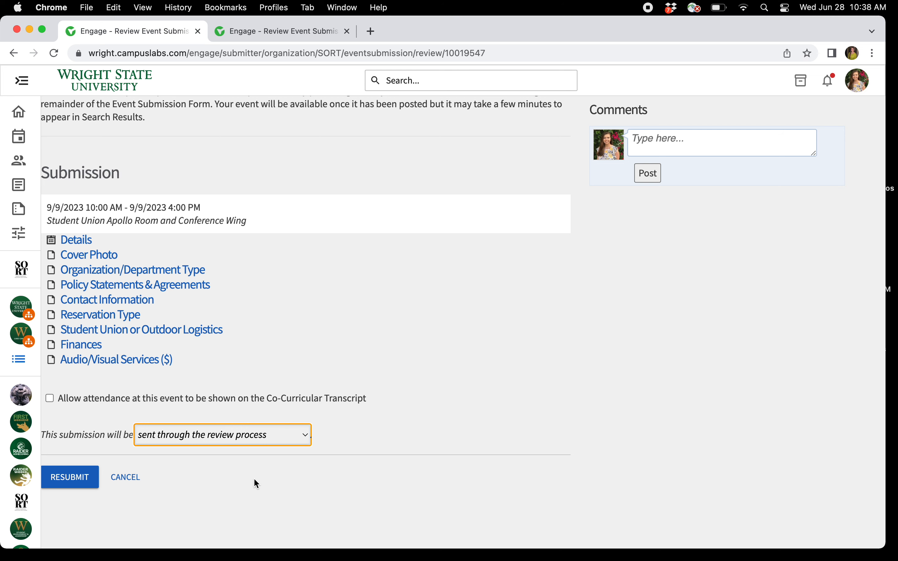
In the other submission's tab, enter the revision comment "cancelled meeting for ice cream social, no longer need scheduled space".
{"action": "left_click", "coordinate": [283, 37]}
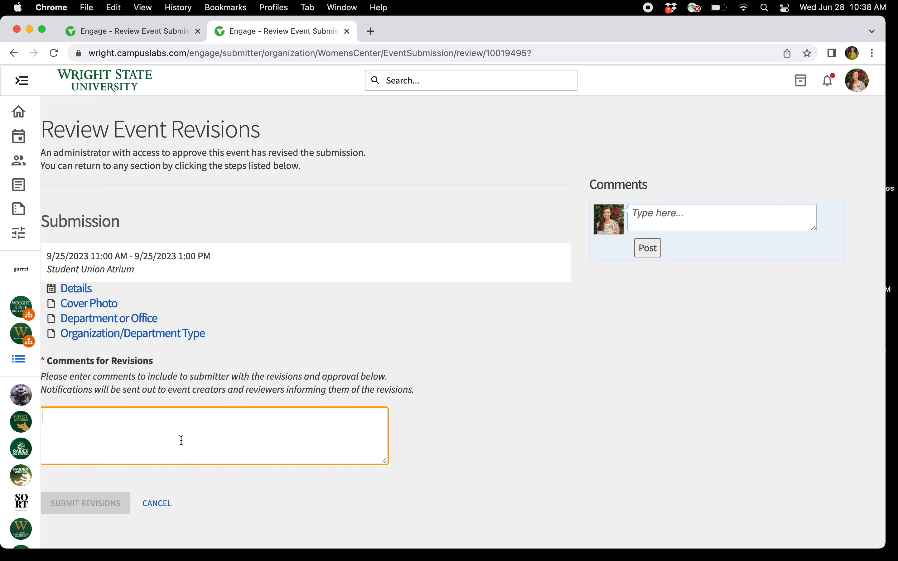
{"action": "type", "text": "can"}
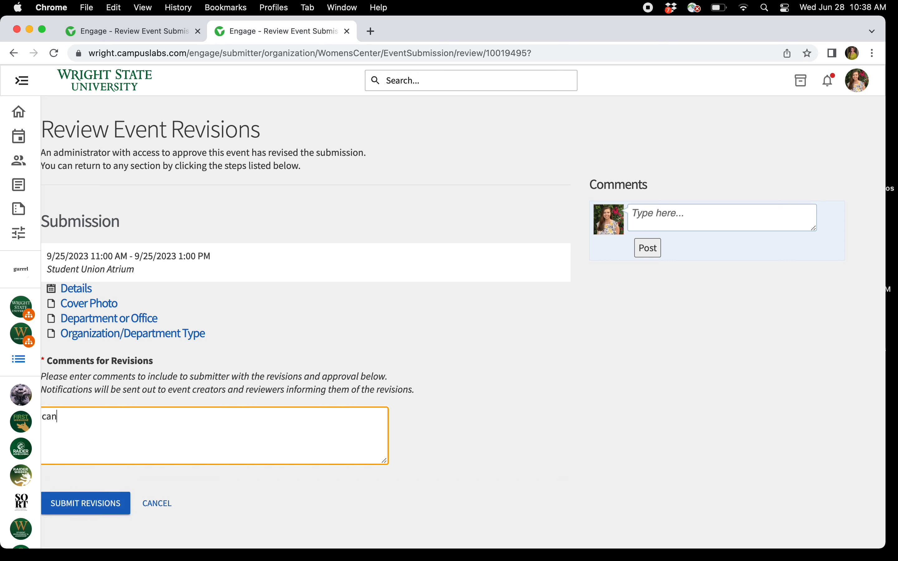
{"action": "type", "text": "celled meeting for ice cr"}
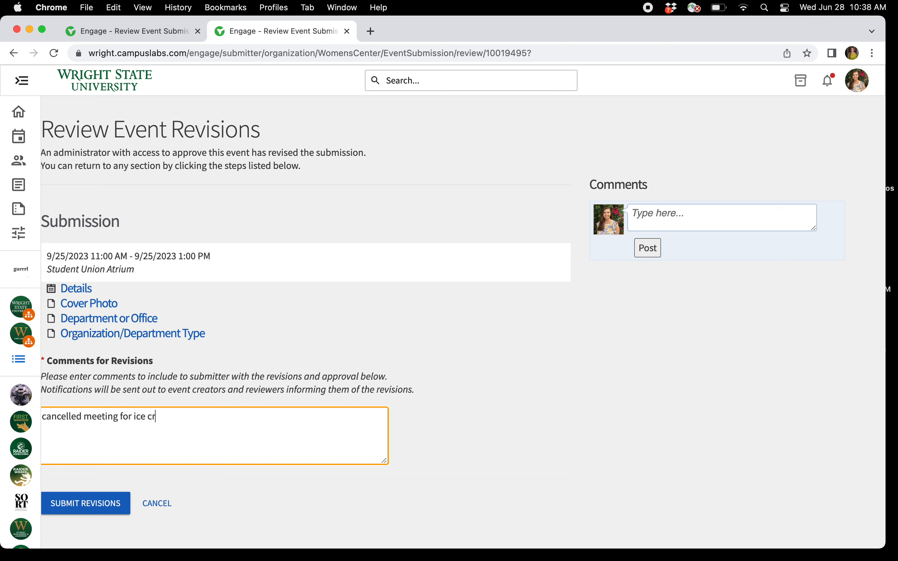
{"action": "type", "text": "eam social, no longern"}
{"action": "key", "text": "BackSpace"}
{"action": "type", "text": "ne"}
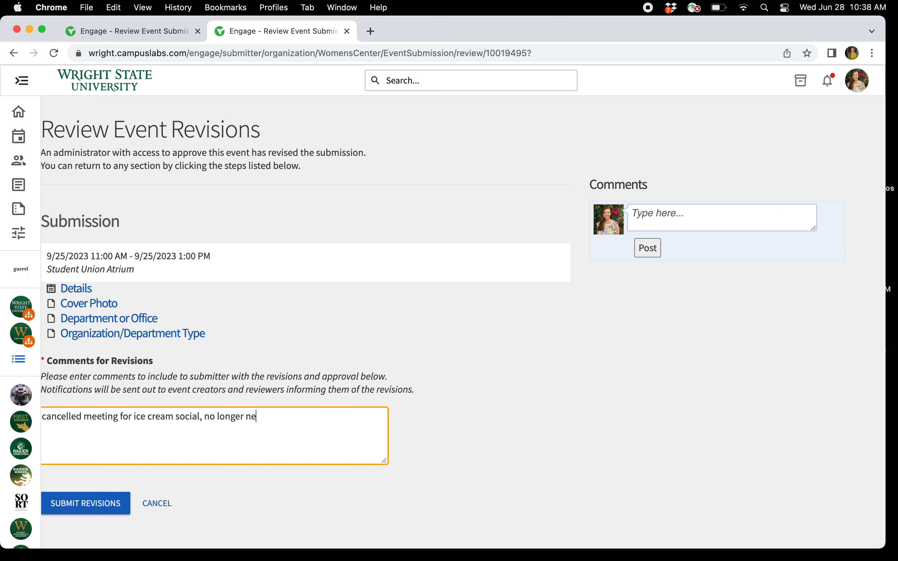
{"action": "type", "text": "ed scheduled space"}
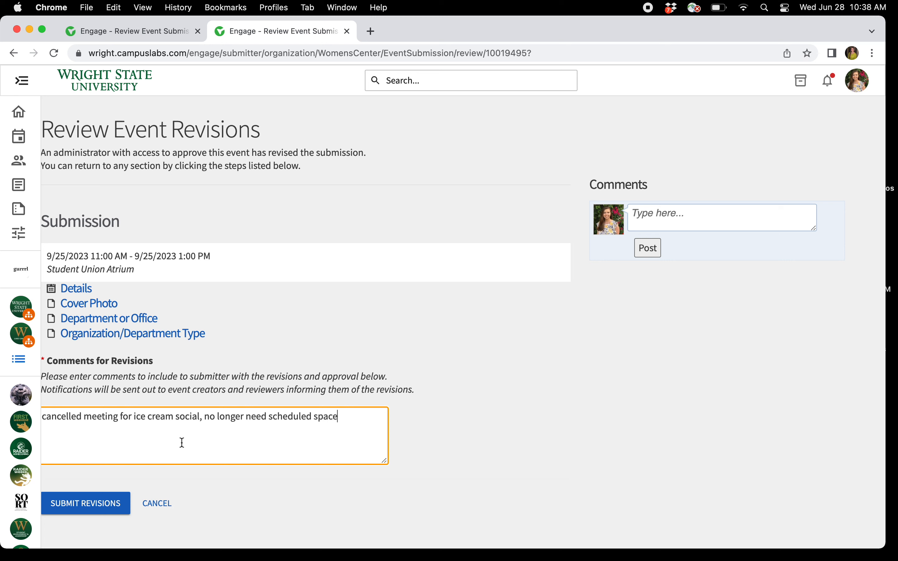
Replace the revision comment with "change profile picture".
{"action": "triple_click", "coordinate": [179, 416]}
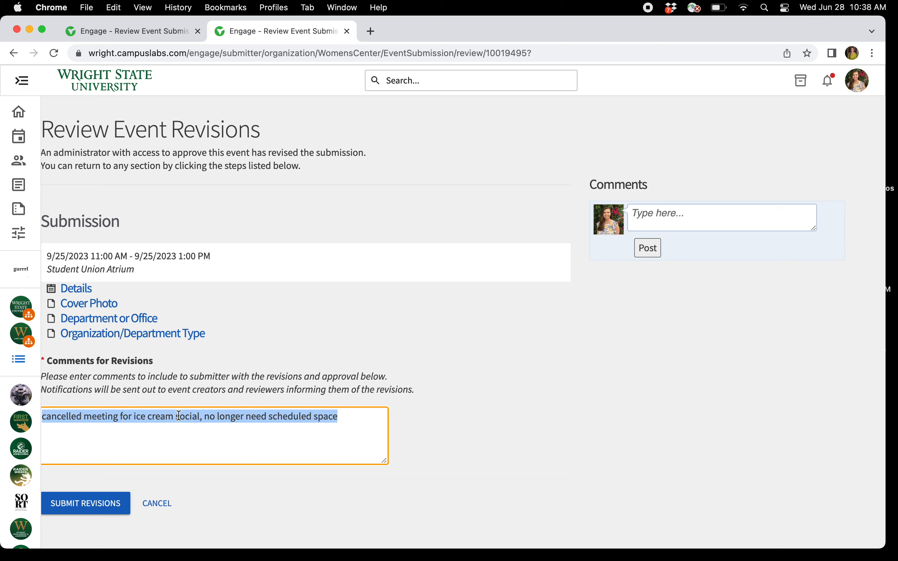
{"action": "type", "text": "change"}
{"action": "type", "text": "profile picture"}
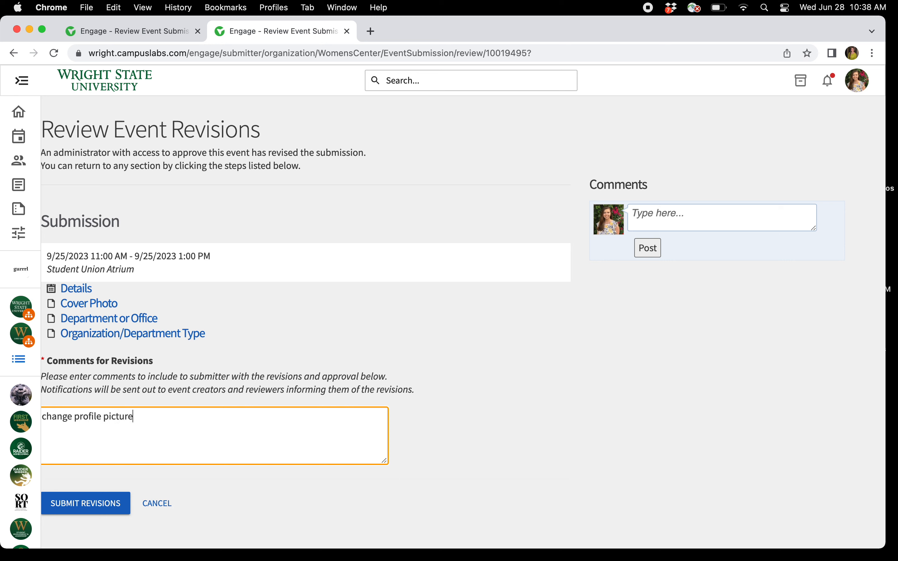
Replace the revision comment with "additional set up information for additional rooms during event".
{"action": "triple_click", "coordinate": [178, 415]}
{"action": "type", "text": "additio"}
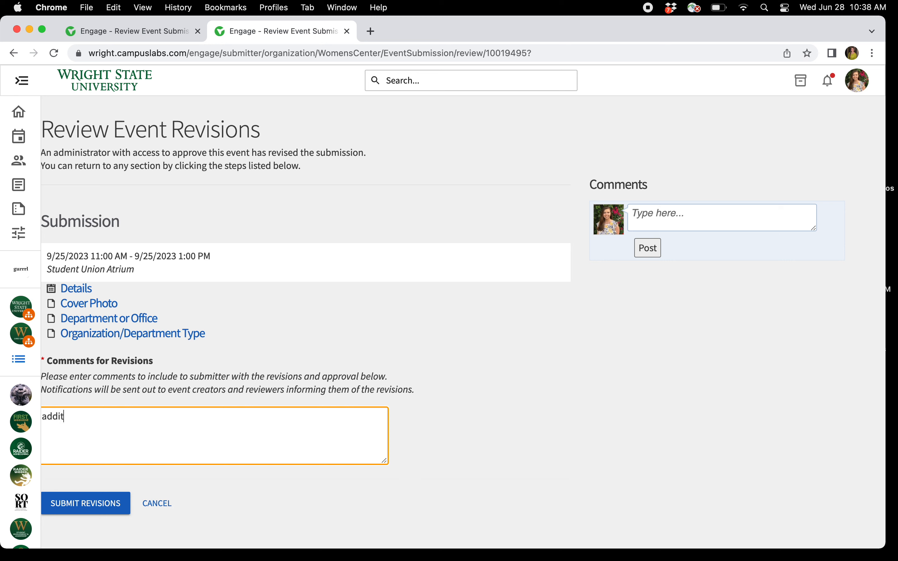
{"action": "key", "text": "BackSpace"}
{"action": "key", "text": "BackSpace"}
{"action": "type", "text": "ional set up information "}
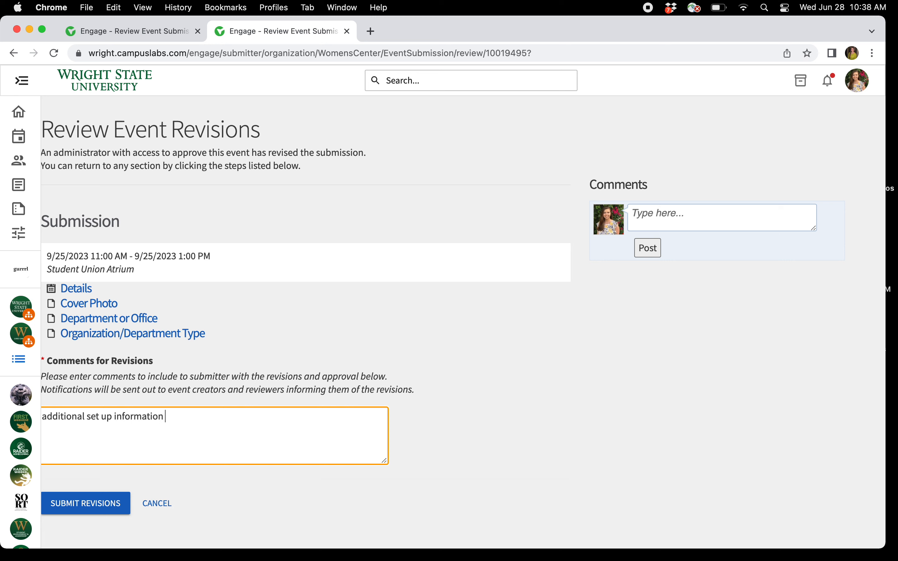
{"action": "type", "text": "for additional rooms a"}
{"action": "key", "text": "BackSpace"}
{"action": "type", "text": "during"}
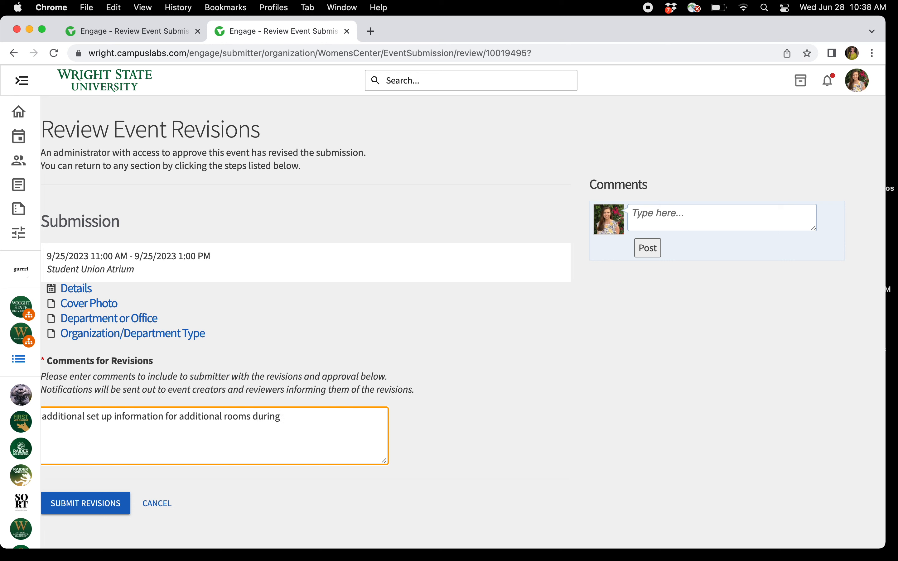
{"action": "type", "text": " event"}
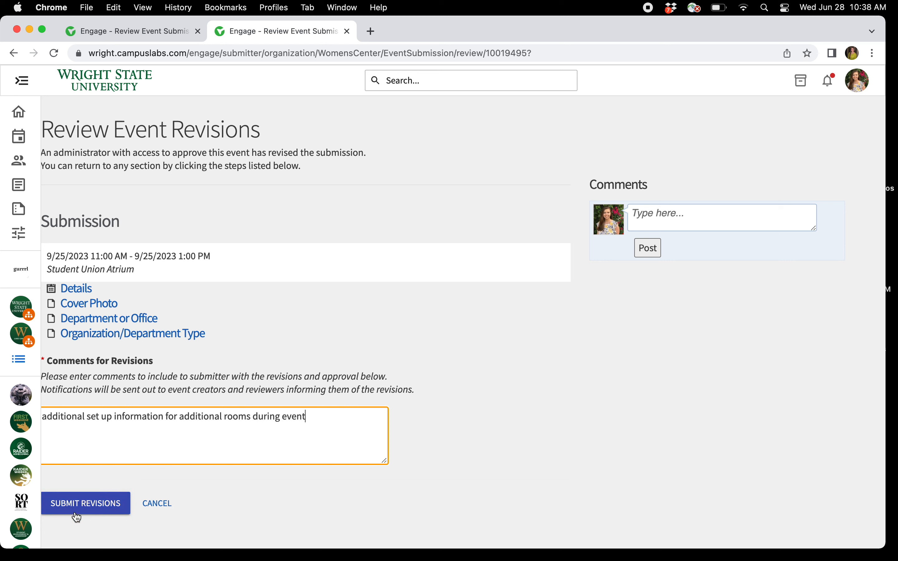